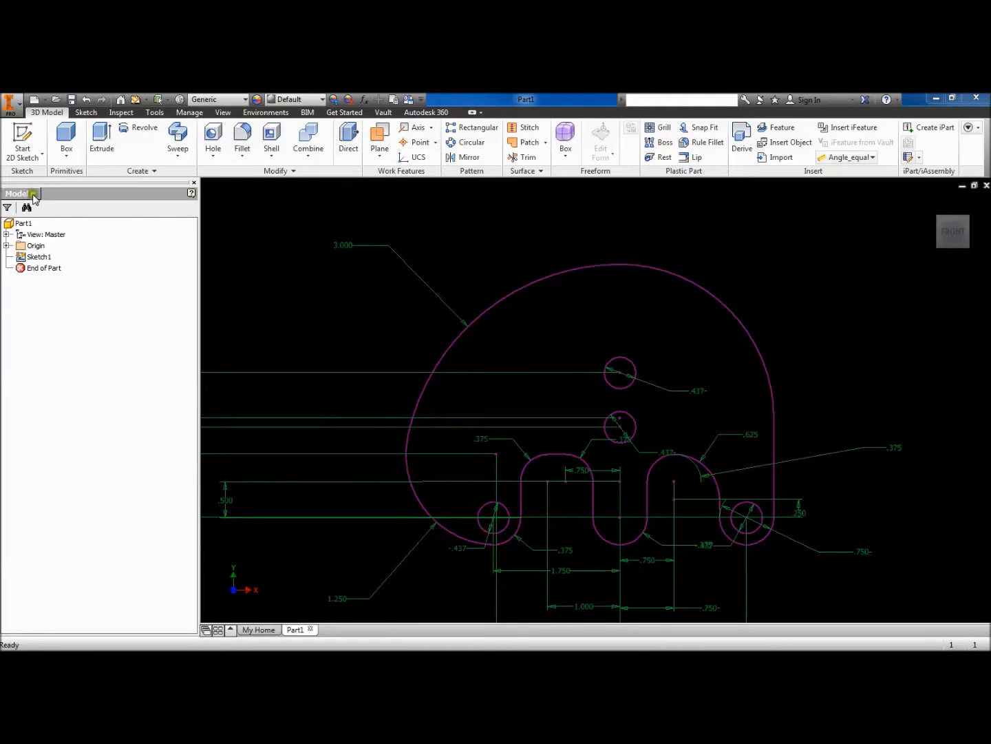
mouse_move(0, 136)
mouse_down()
mouse_move(276, 133)
mouse_move(245, 136)
mouse_up()
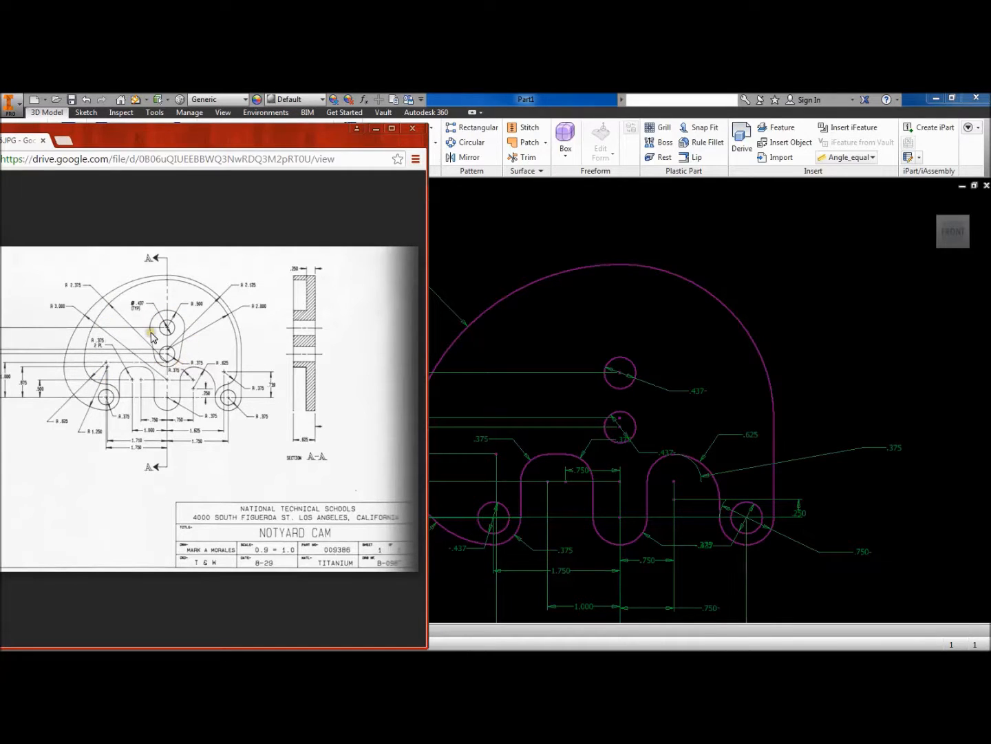
mouse_move(282, 190)
drag(300, 132, 0, 132)
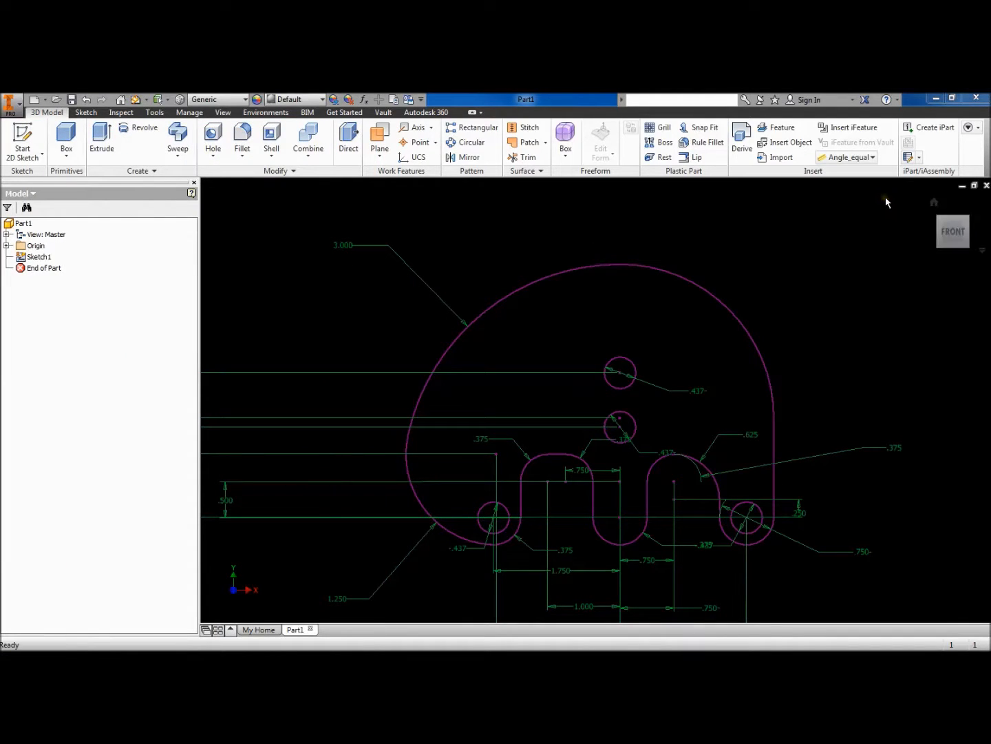
- Extrude the cam profile into a .25-thick plate, checking the thickness against the reference drawing
click(959, 230)
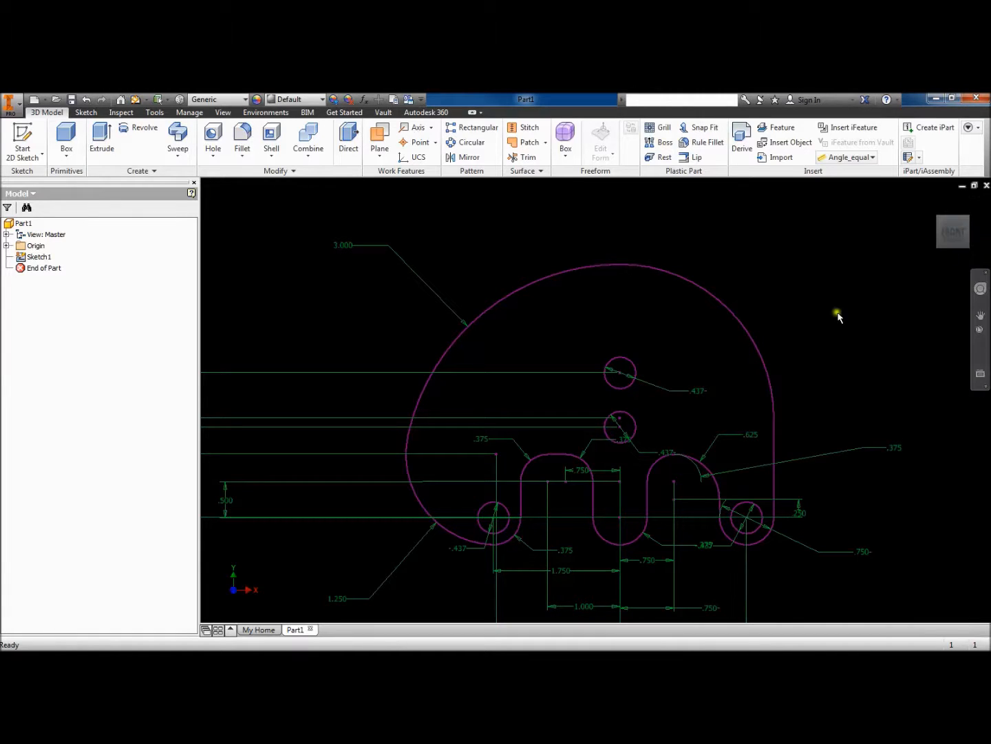
shift+middle_drag(828, 311, 779, 311)
key(e)
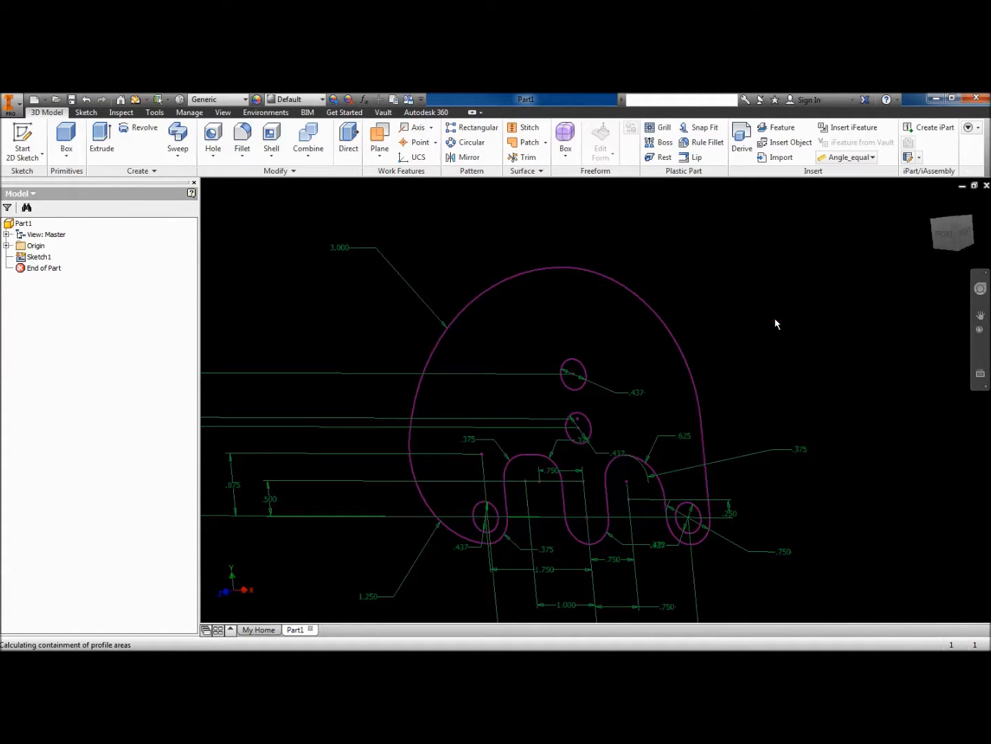
click(661, 380)
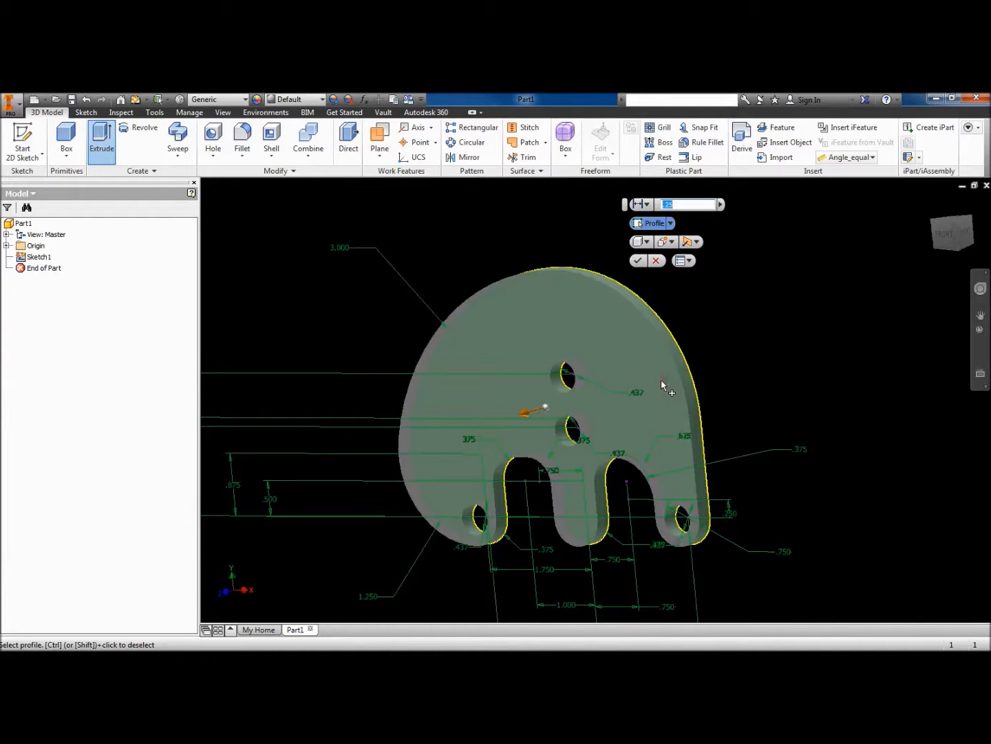
drag(0, 123, 302, 113)
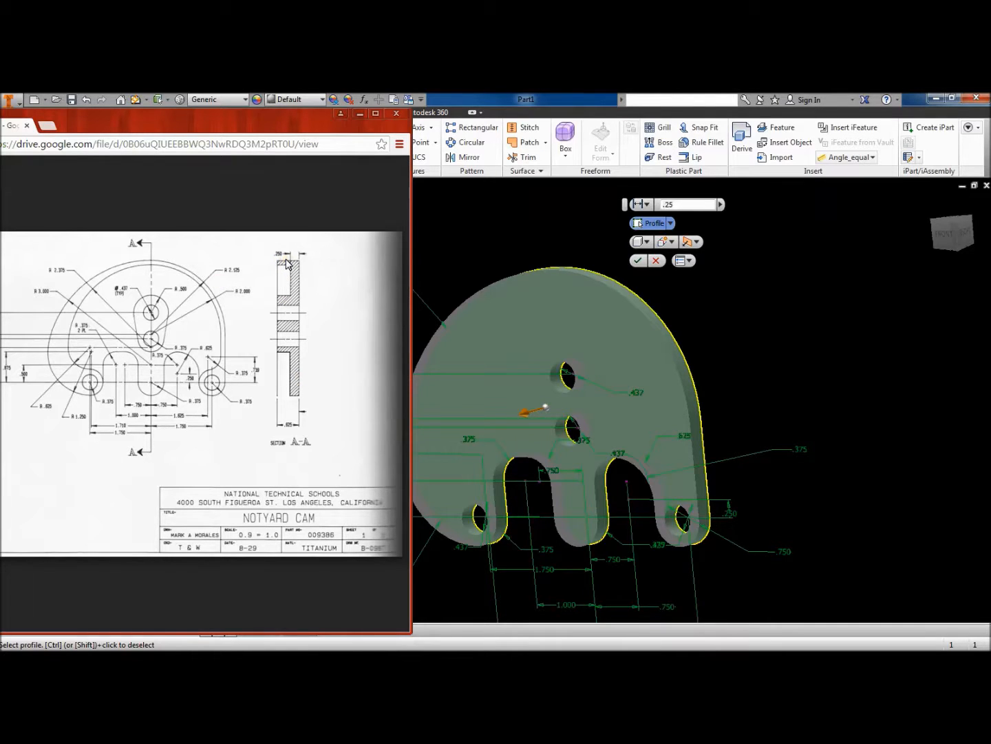
click(360, 114)
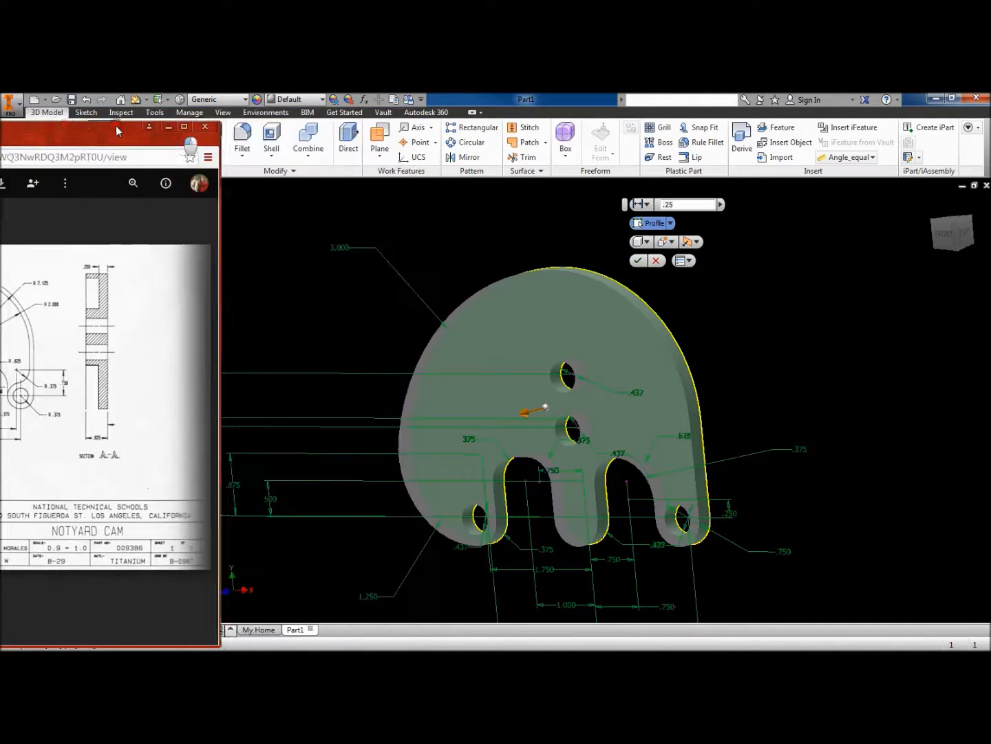
click(641, 262)
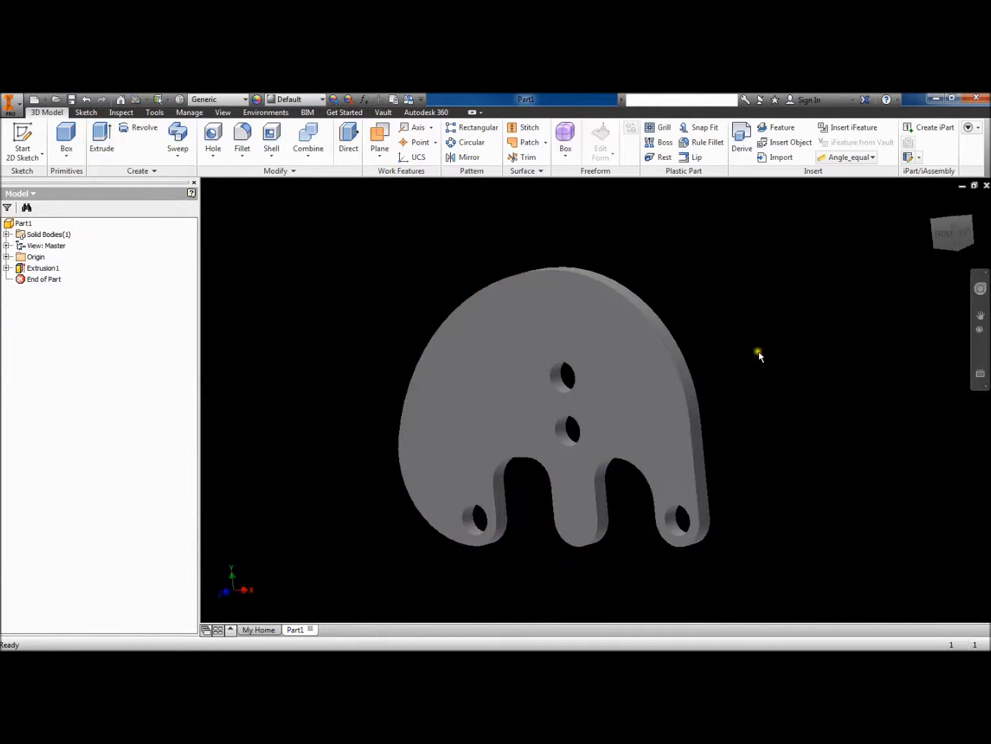
- Start a new sketch on the plate's front face
click(767, 374)
click(641, 394)
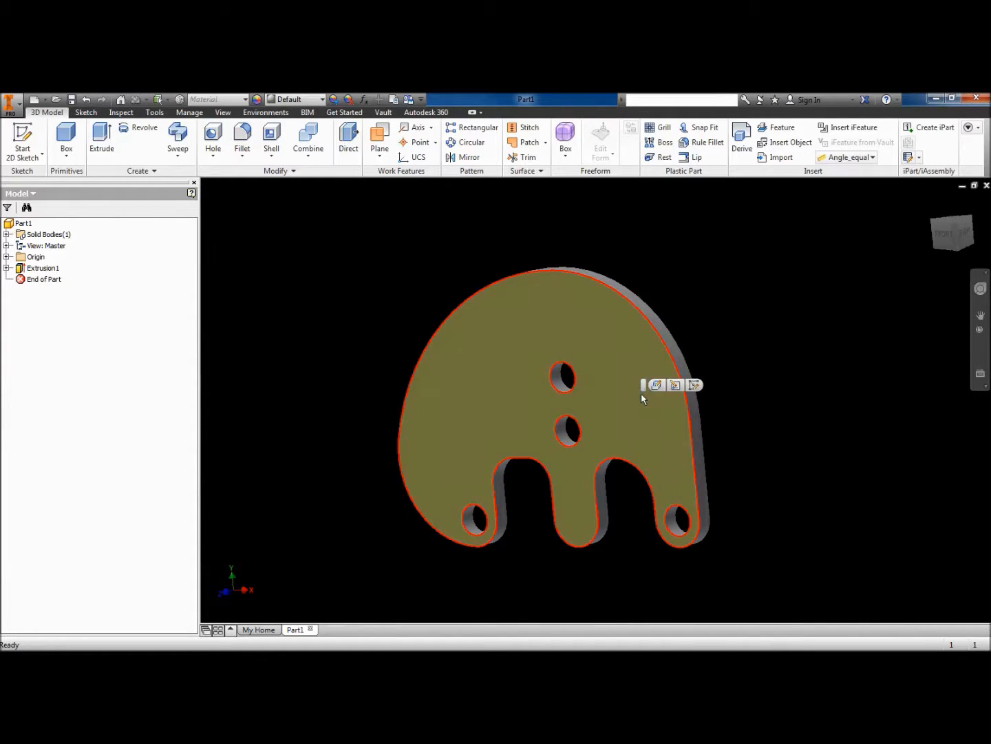
click(694, 385)
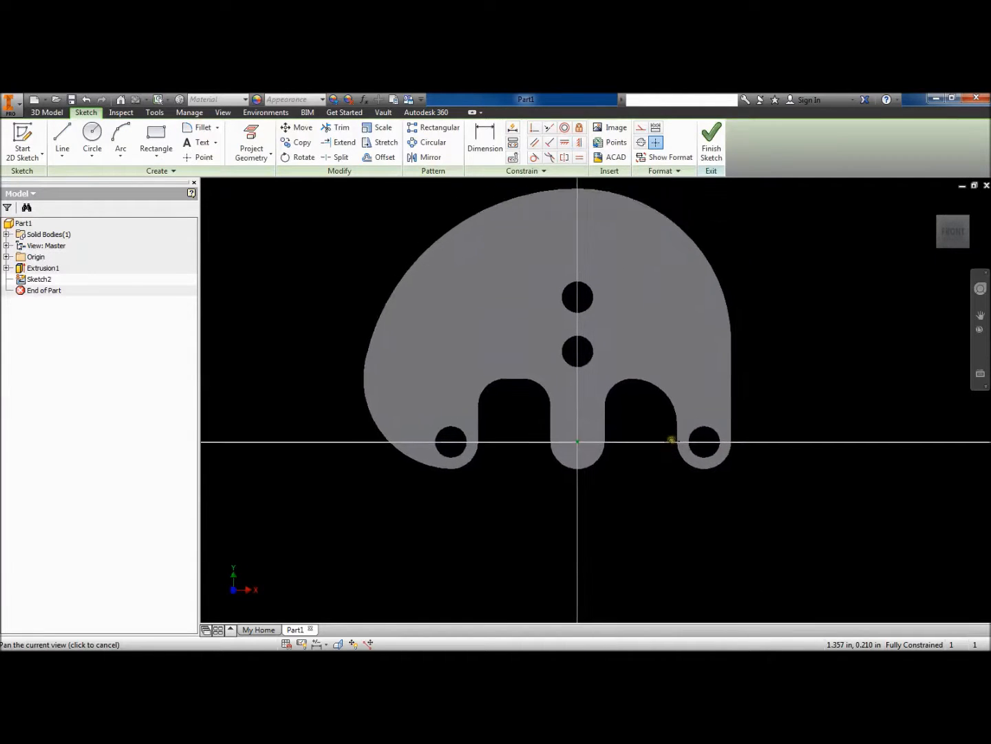
- Project the front face edges into the sketch, compare with the reference drawing, and finish Sketch2
click(269, 135)
click(503, 344)
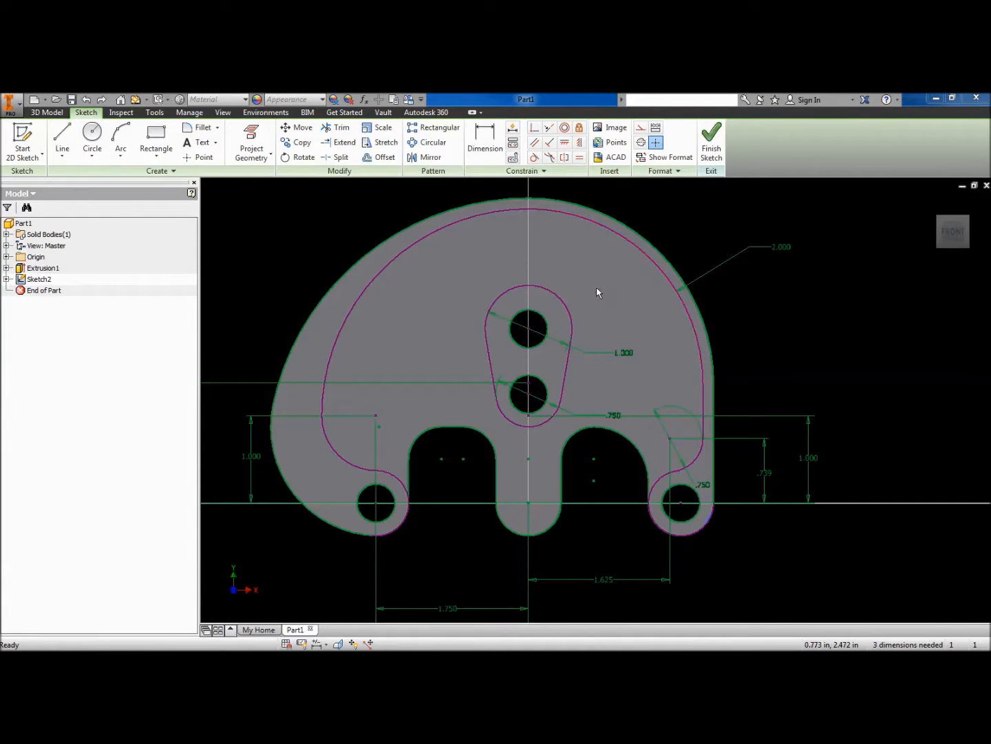
mouse_move(0, 131)
mouse_down()
mouse_move(281, 164)
mouse_move(388, 158)
mouse_up()
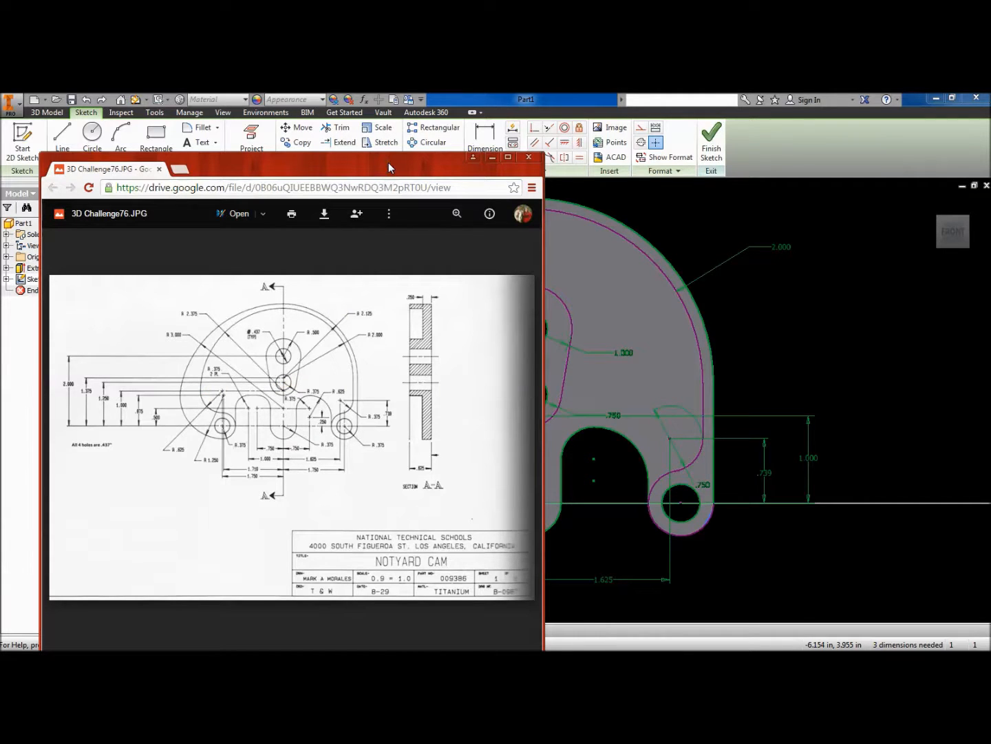
drag(388, 163, 0, 134)
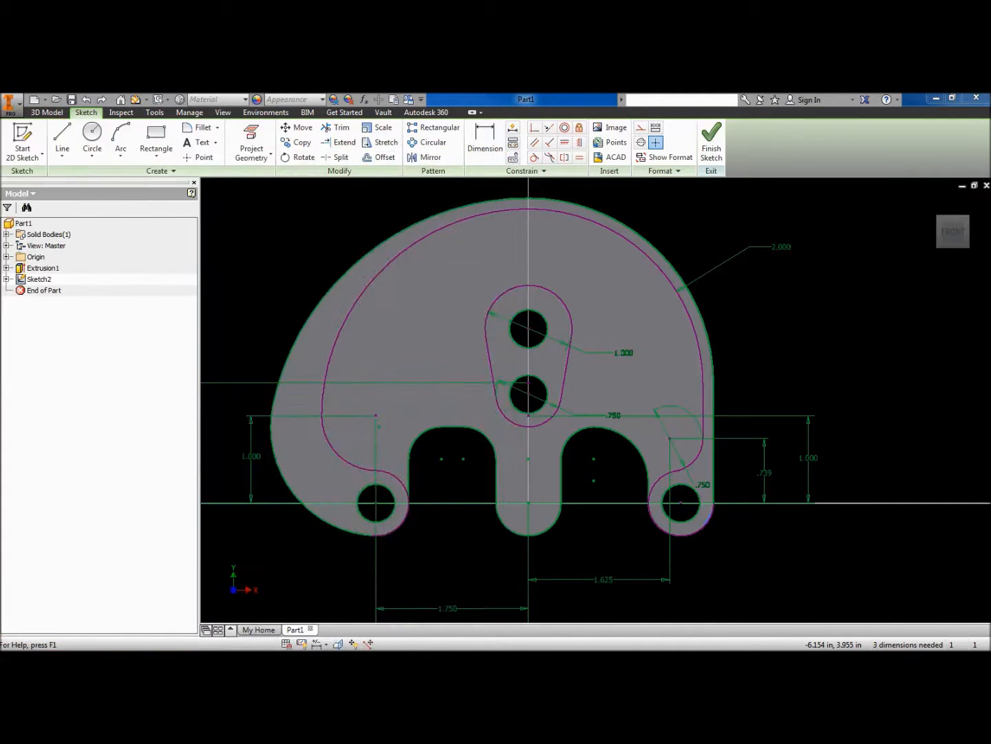
click(711, 142)
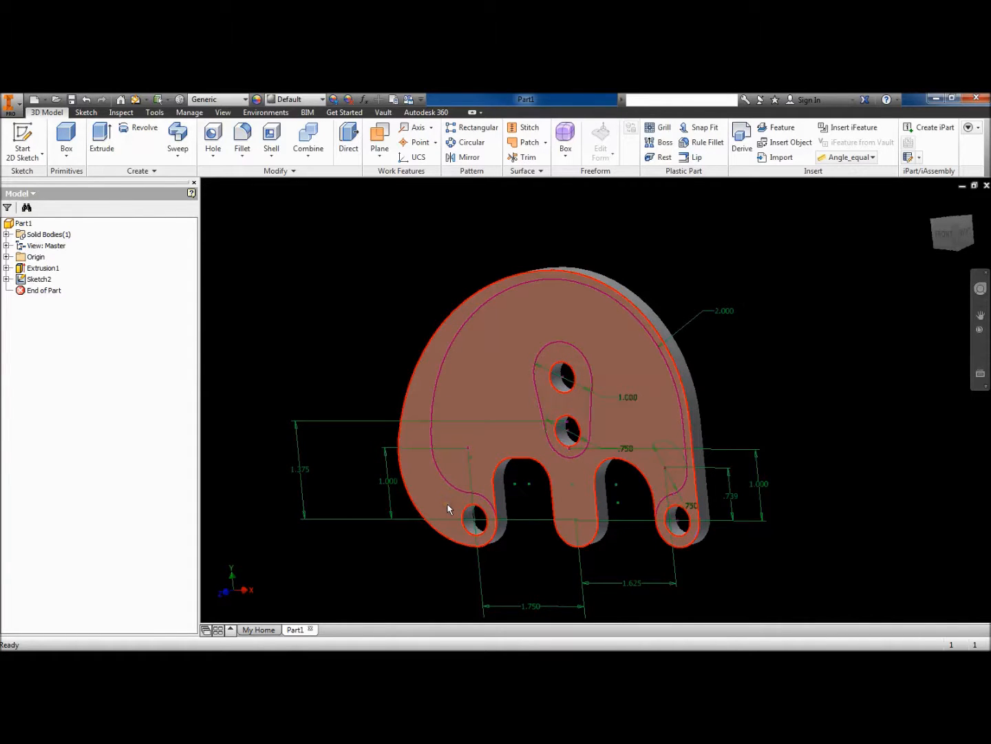
- Extrude the Sketch2 outer rim band and centre-hole boss regions by .4
key(e)
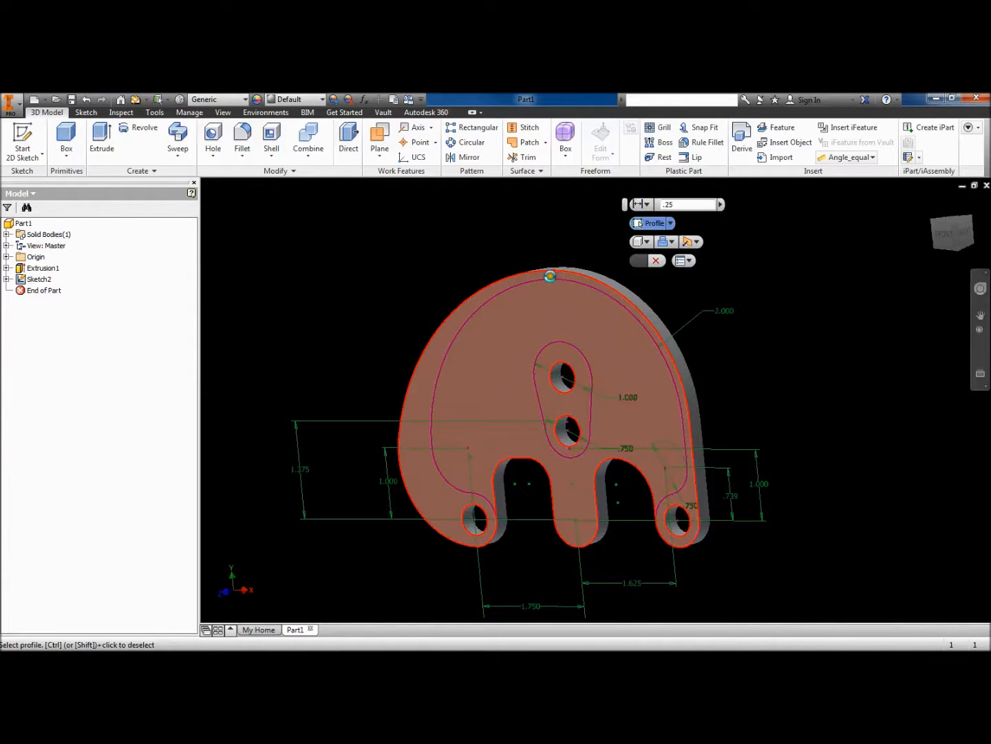
mouse_move(550, 276)
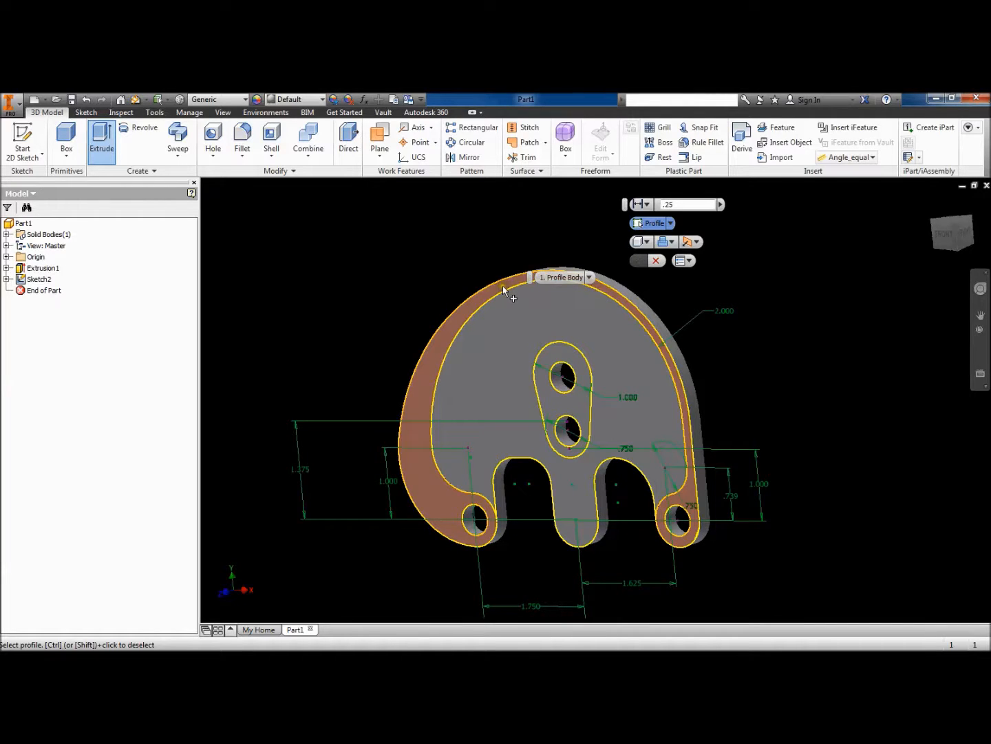
click(503, 308)
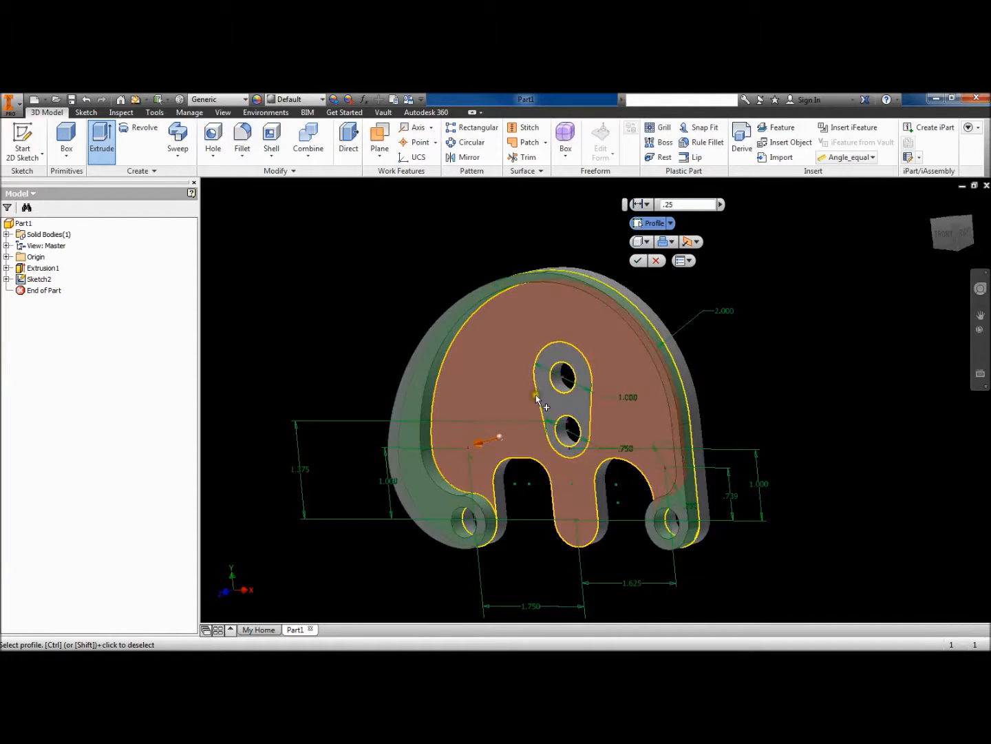
click(553, 399)
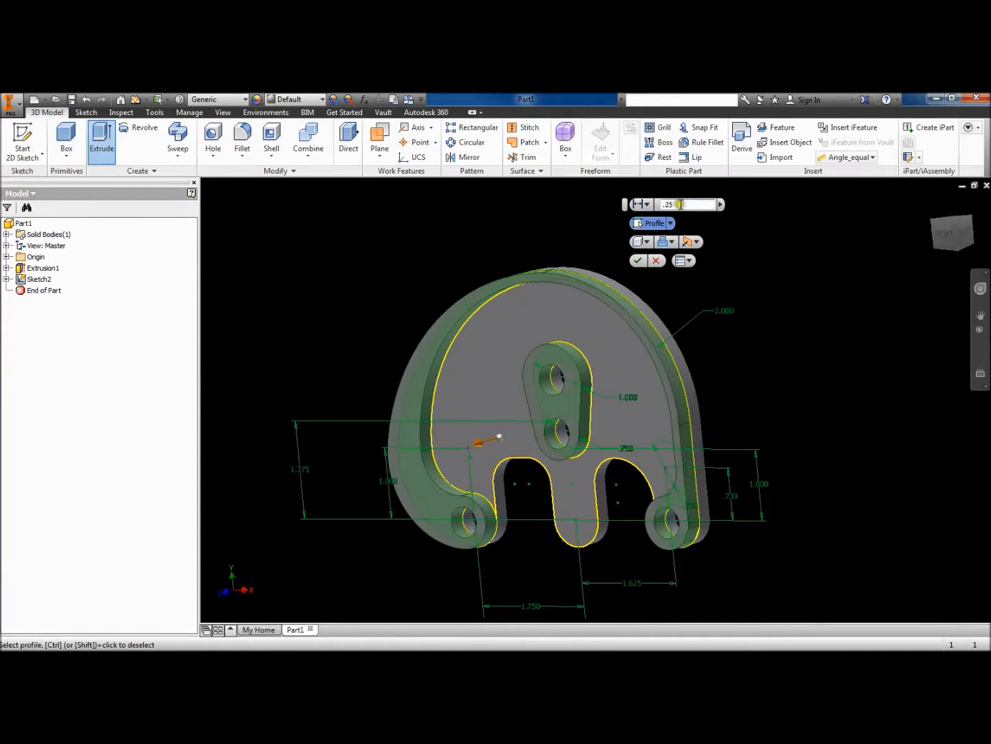
click(654, 205)
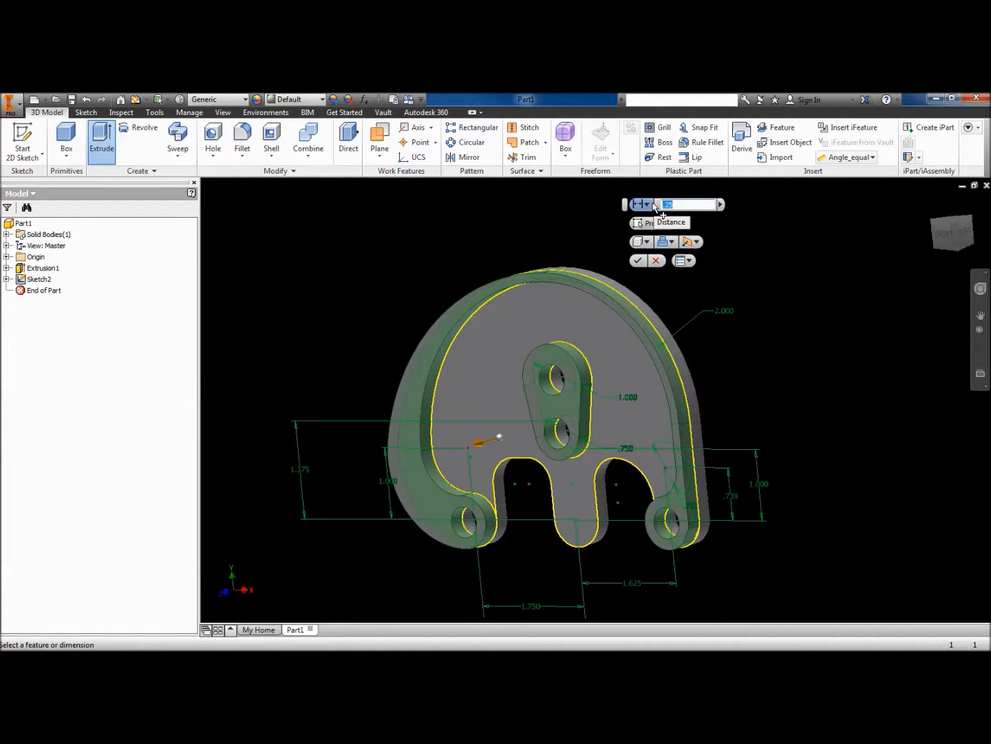
text(.4)
key(Return)
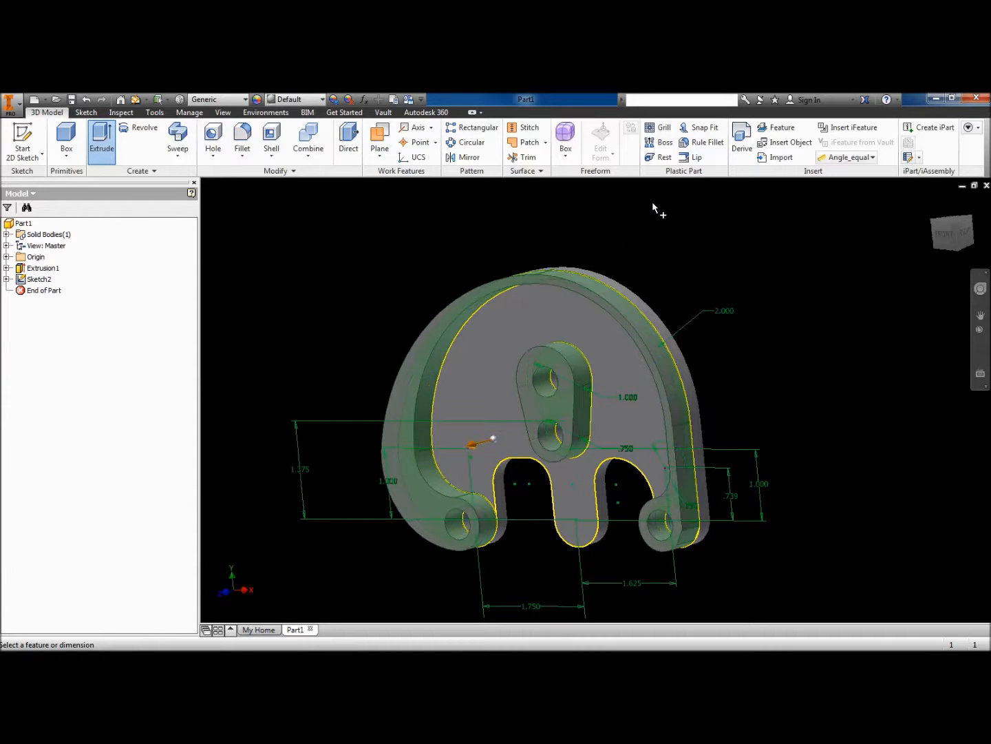
shift+middle_drag(761, 365, 716, 371)
shift+drag(717, 371, 754, 372)
shift+middle_drag(752, 372, 758, 334)
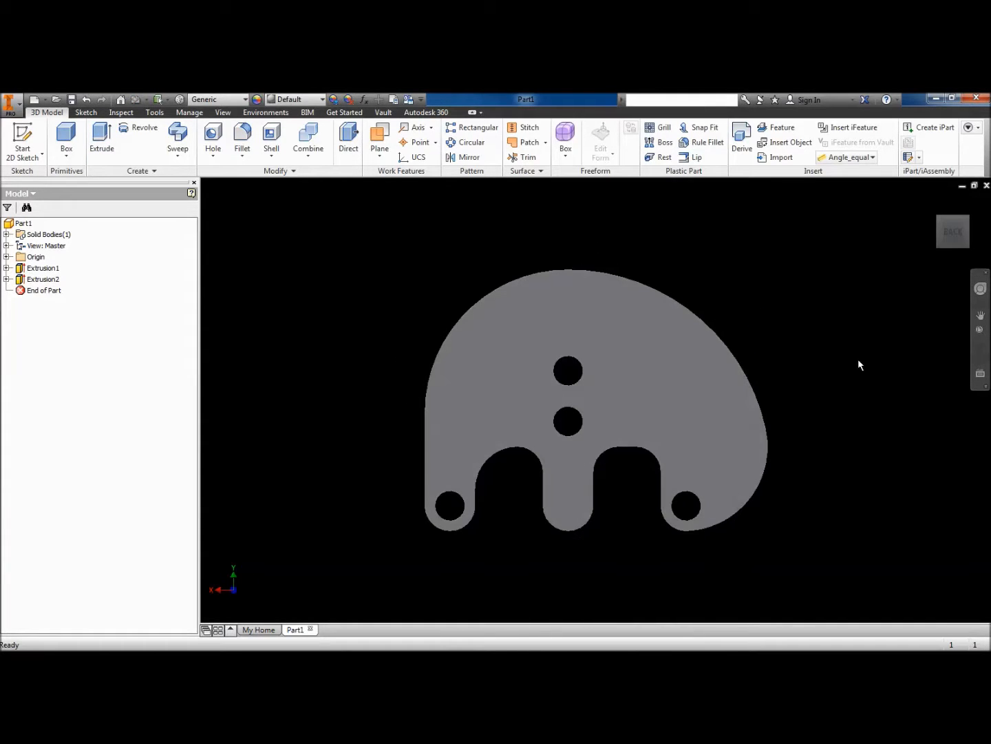
- View the cam from the right, front and a tilted angle, then reopen the NOTYARD CAM drawing alongside
mouse_move(935, 231)
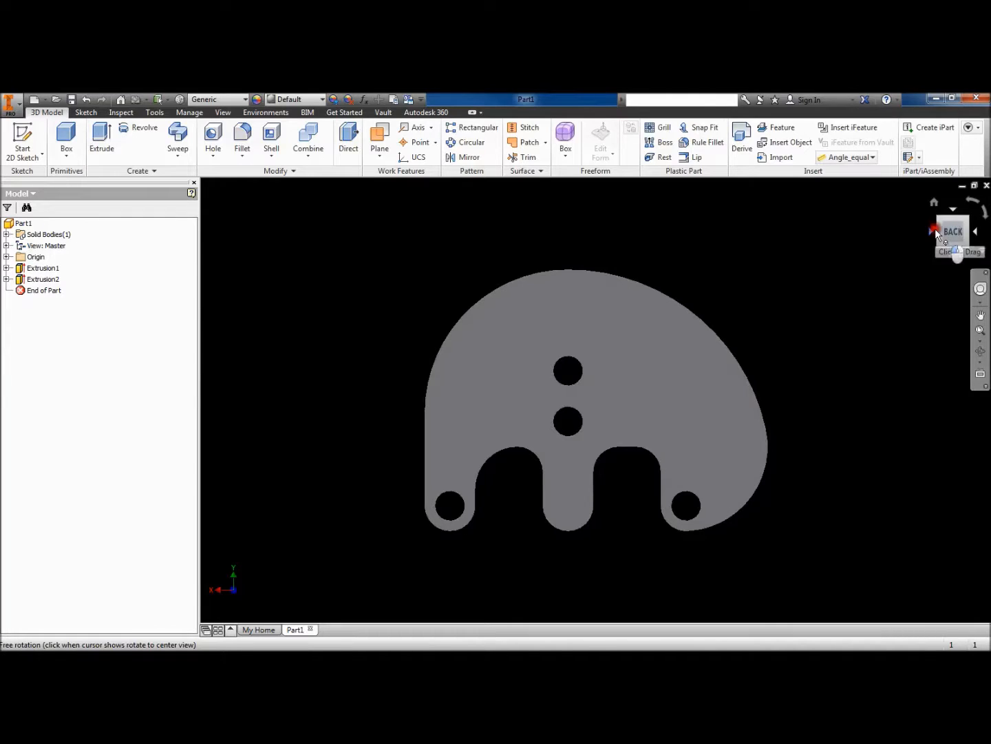
click(936, 232)
click(935, 231)
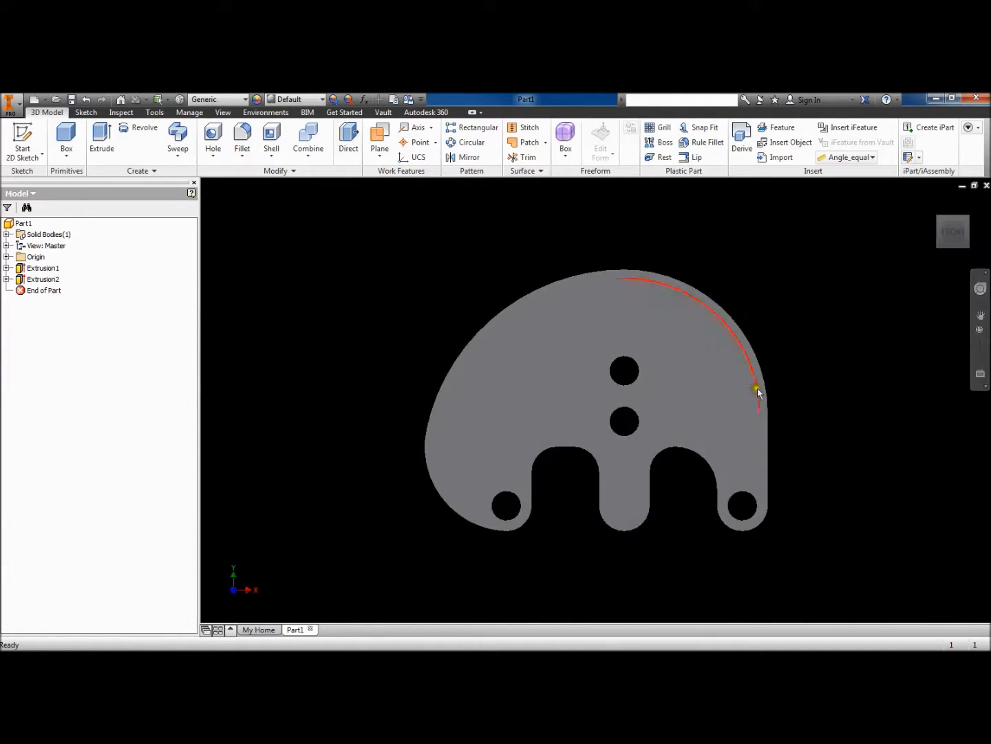
shift+middle_drag(796, 402, 733, 406)
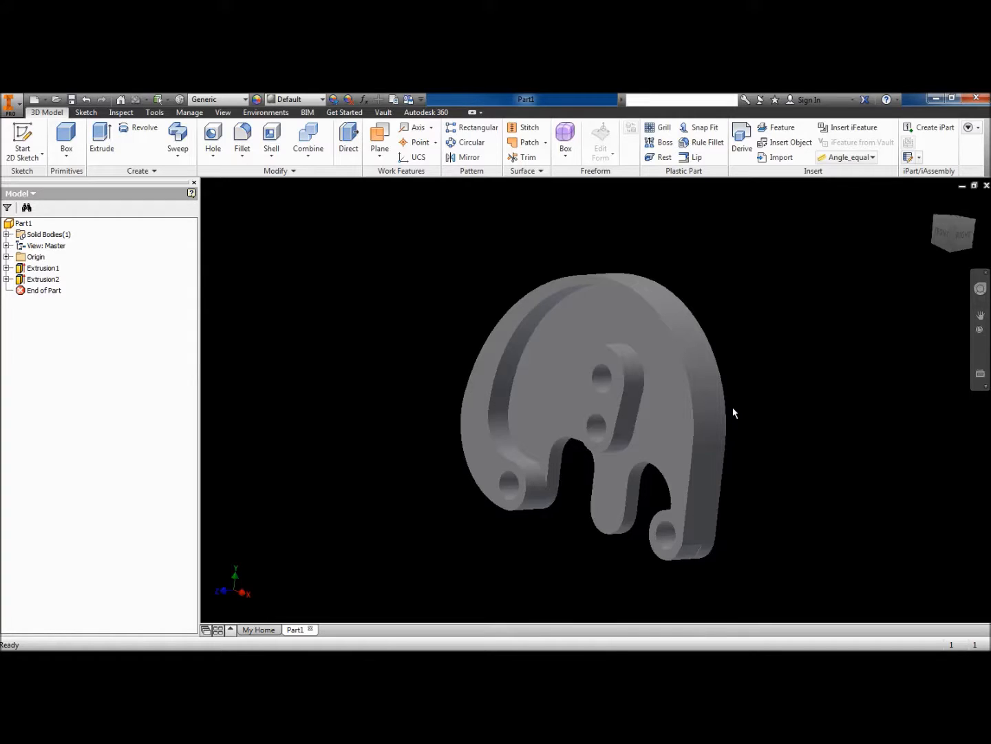
drag(0, 143, 342, 128)
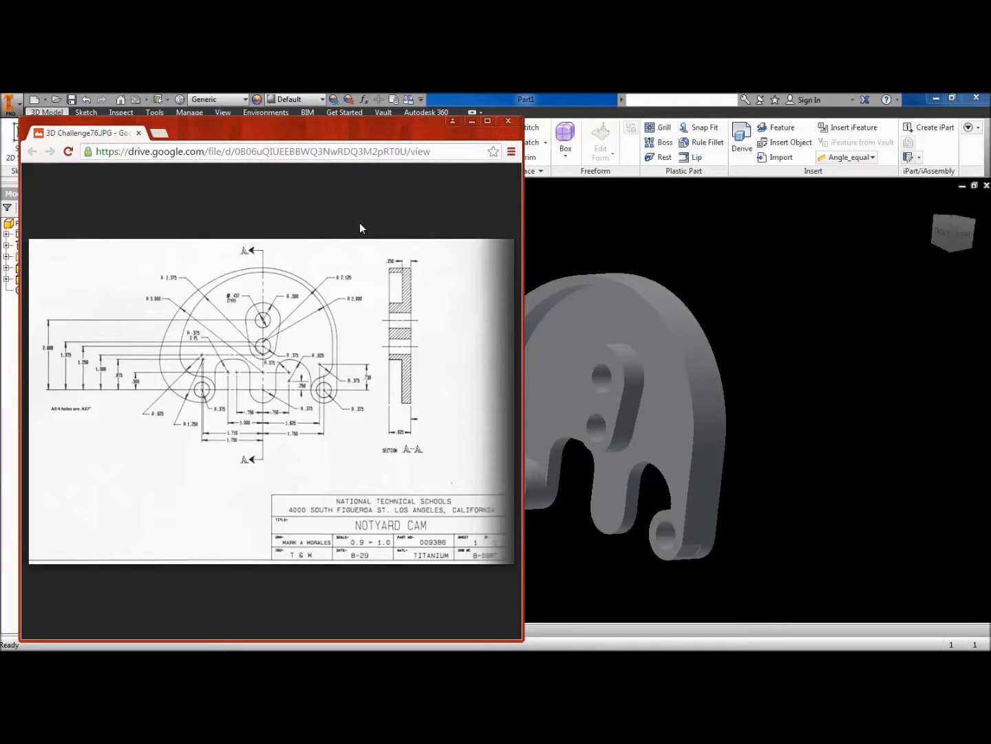
click(306, 253)
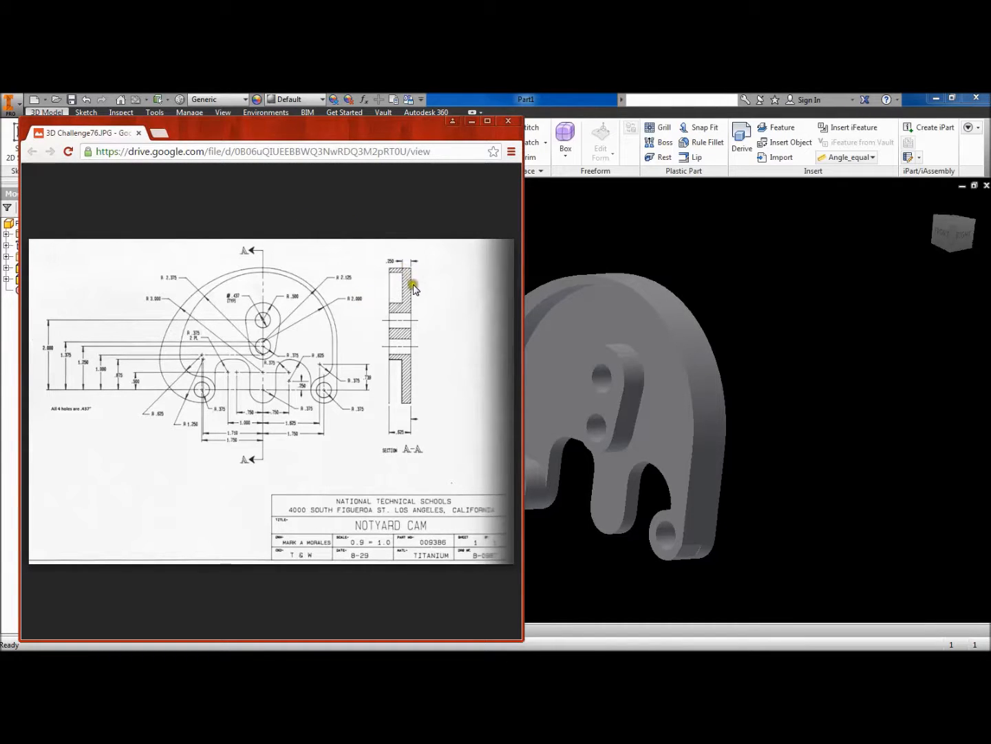